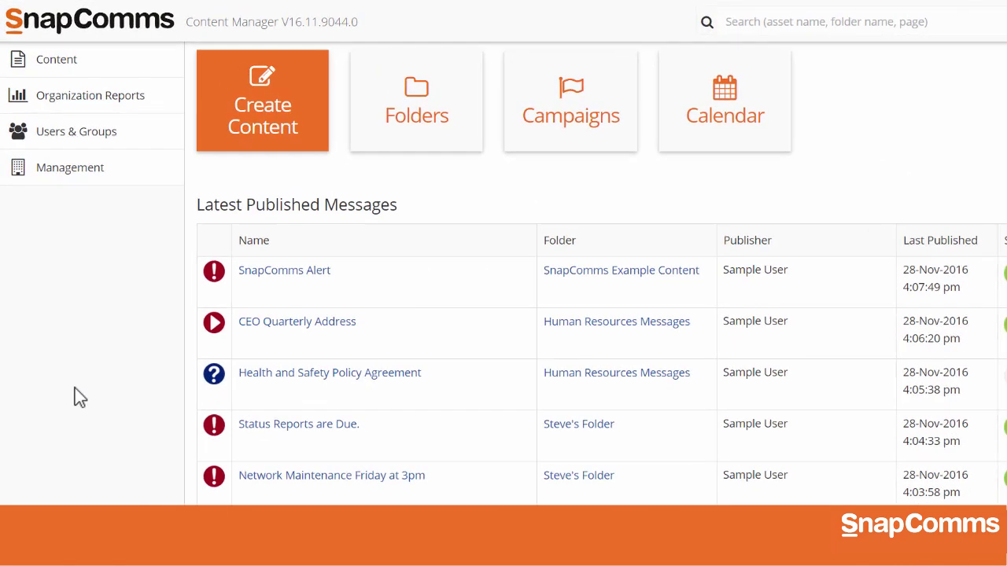
Step: Expand Users & Groups in the sidebar and open the Users list
click(77, 145)
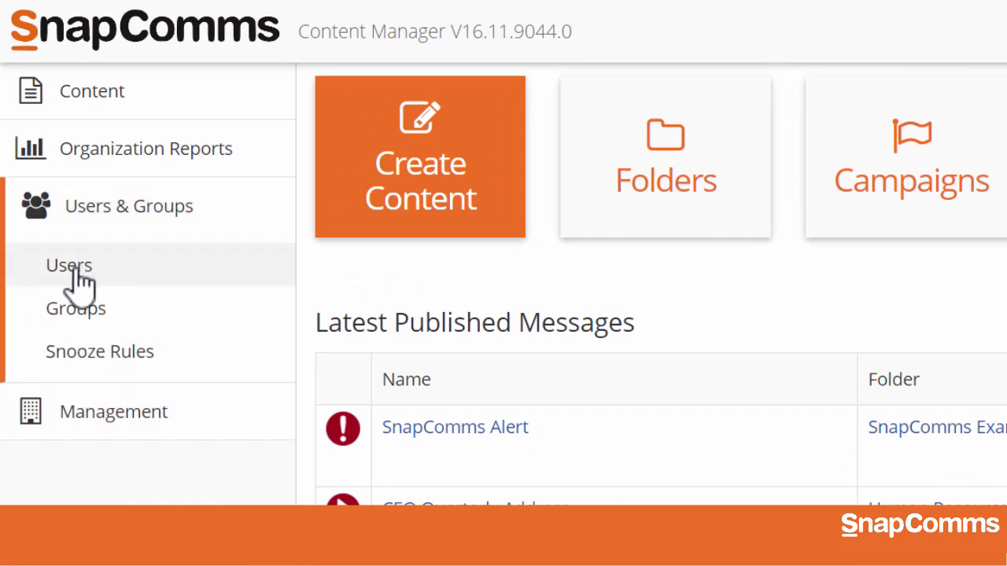
click(77, 269)
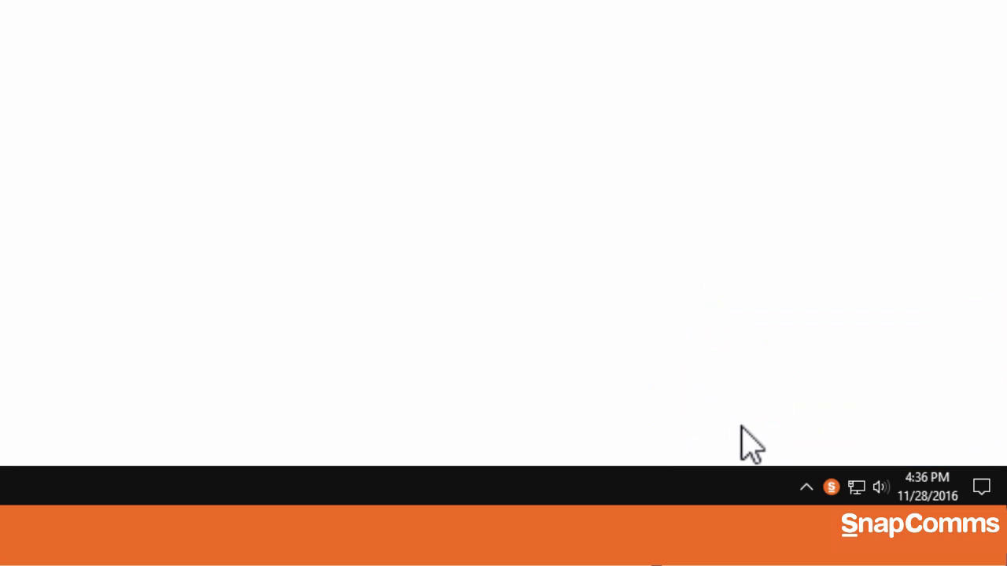
Step: Open the SnapComms client's Your Messages panel from the taskbar tray icon
click(832, 488)
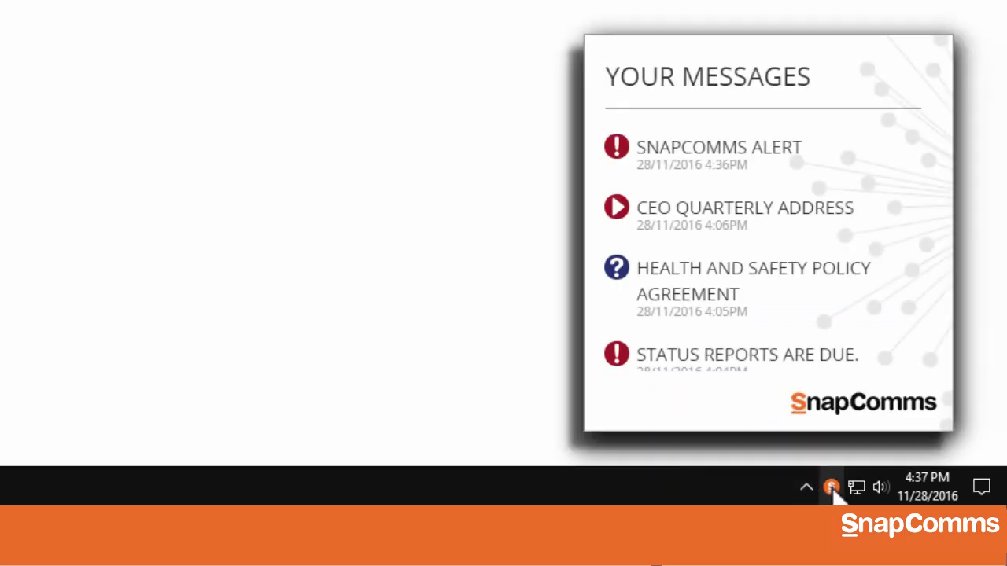
mouse_move(789, 283)
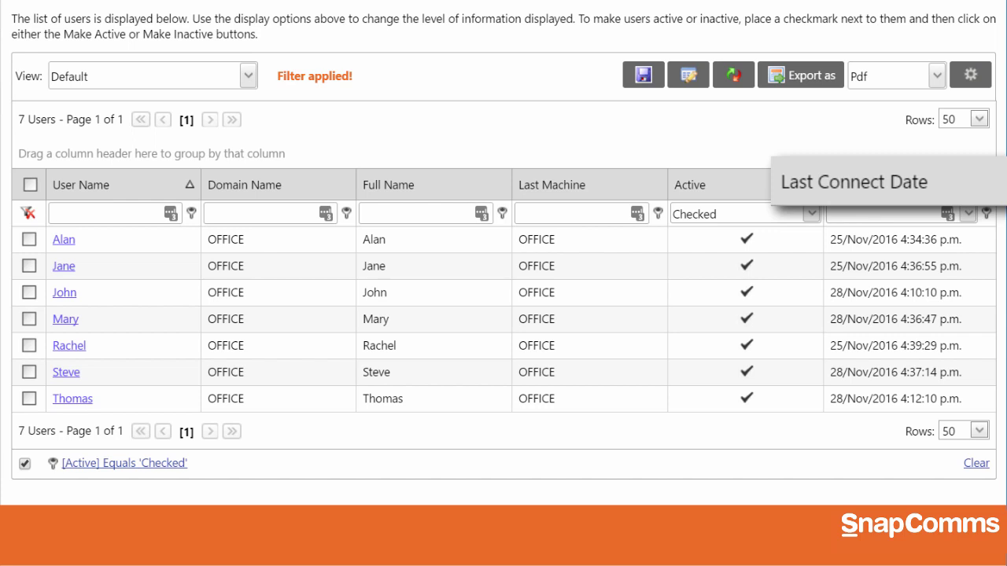
Step: Switch the users grid to the Advanced view, adding User Notes and Last Platform columns
click(248, 76)
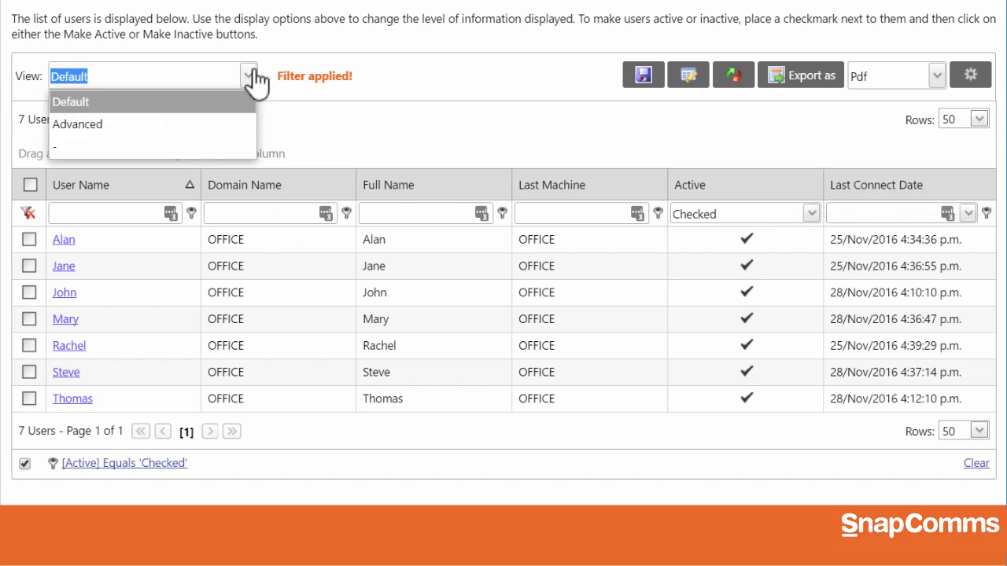
click(138, 124)
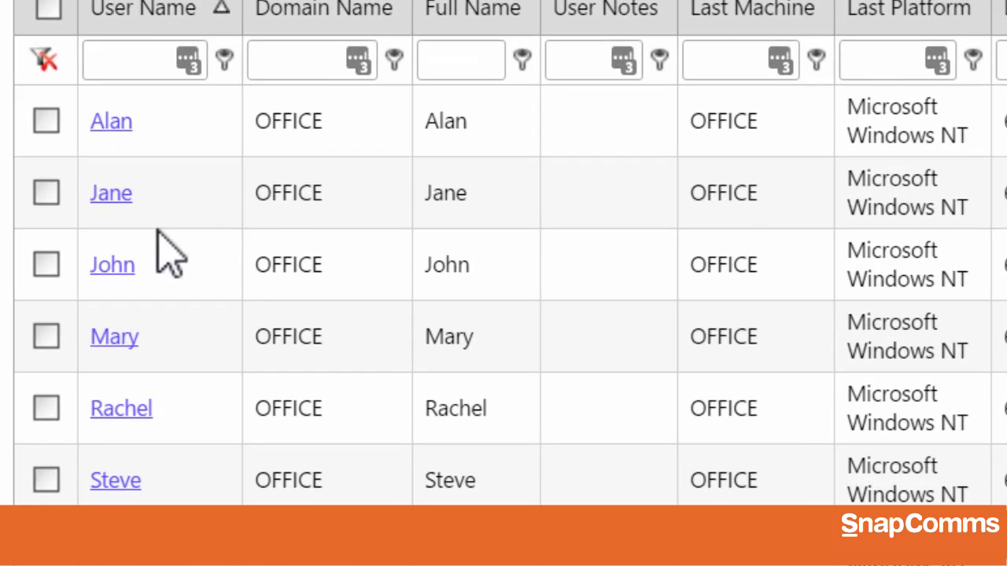
Step: In the fourth user's record, keep Active and enter their e-mail, SMS number and mobile login
click(126, 340)
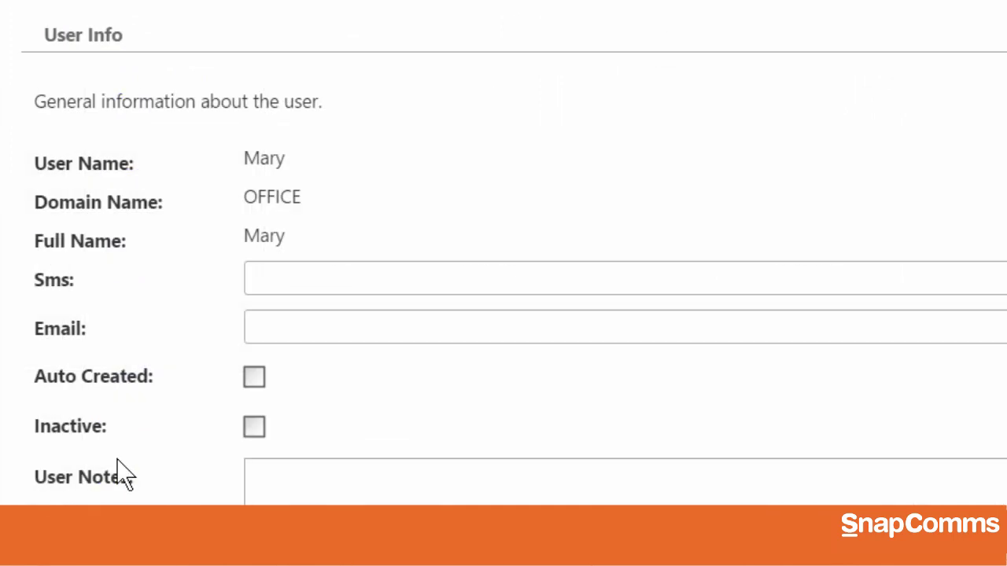
click(254, 428)
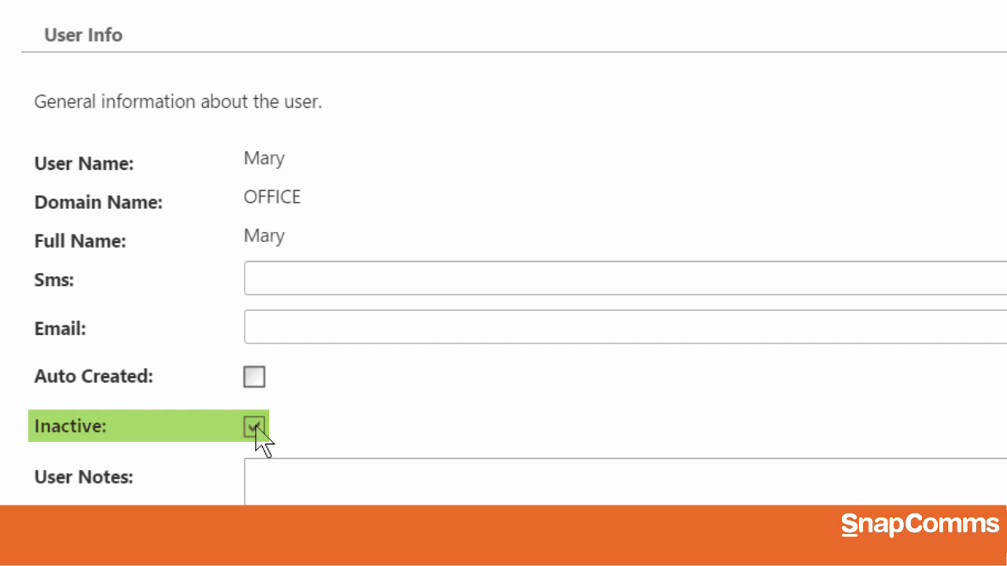
click(254, 427)
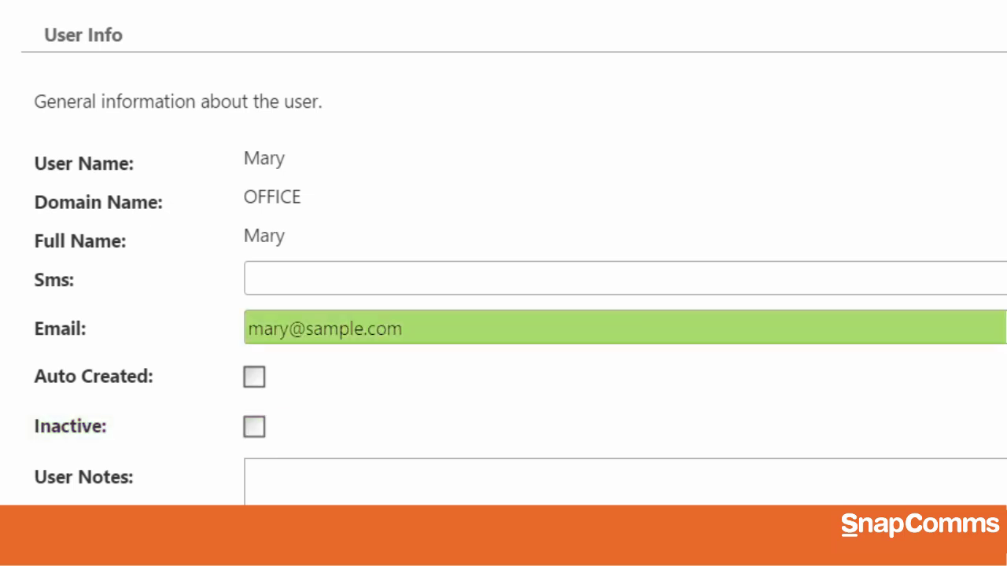
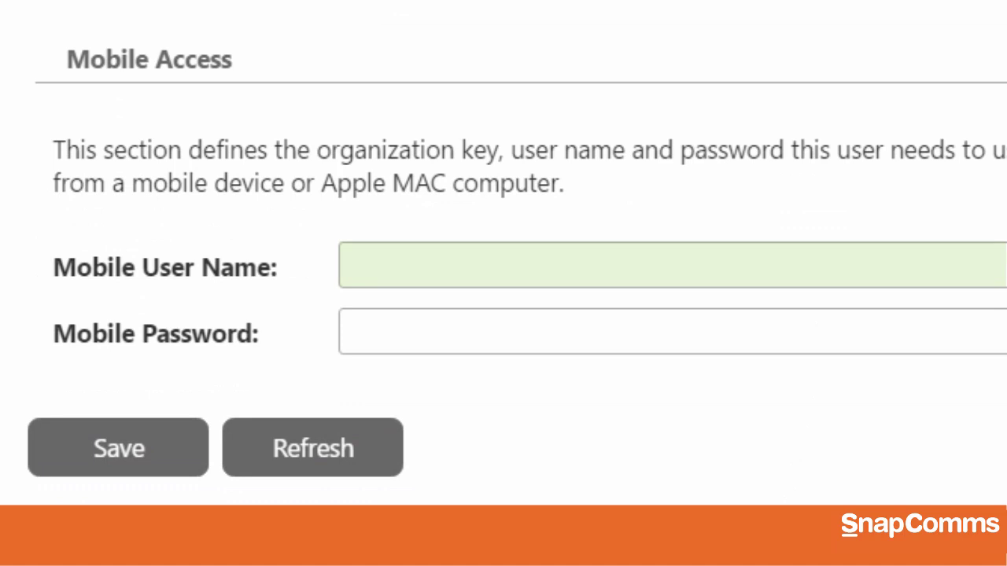
key(Tab)
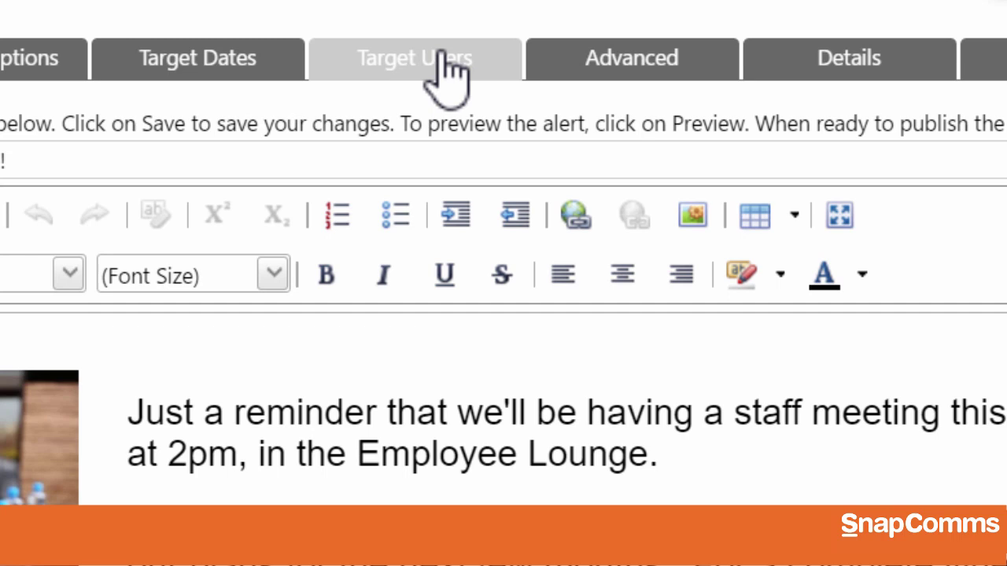
Step: Target the first, third and fifth users plus Senior Management with the Staff Meeting alert
click(445, 71)
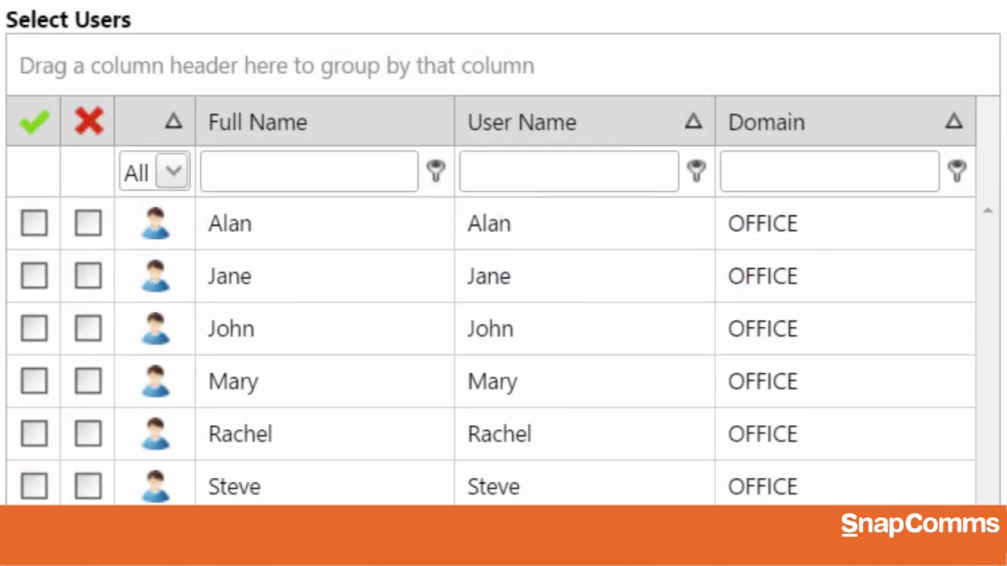
click(34, 224)
click(34, 329)
click(33, 434)
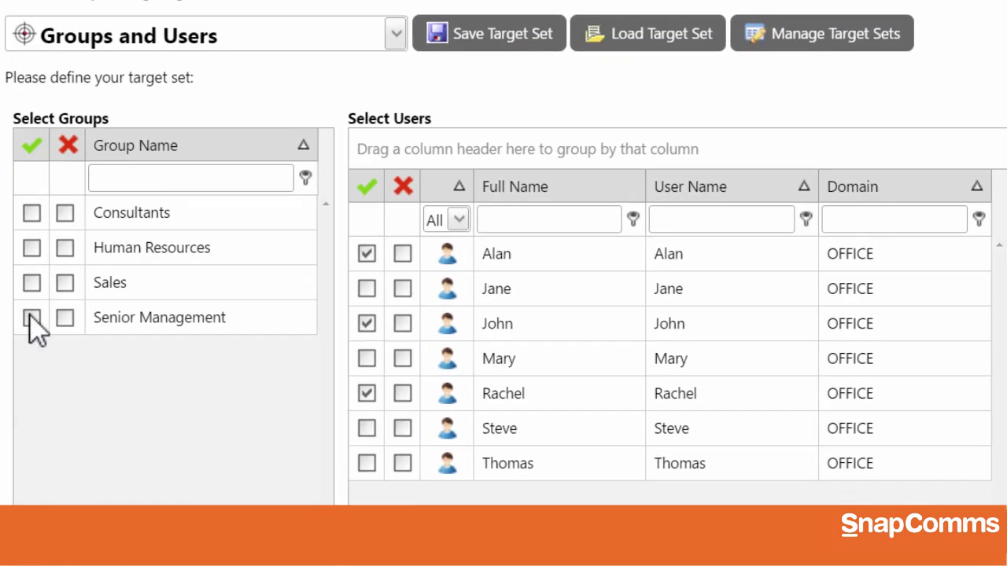
click(30, 319)
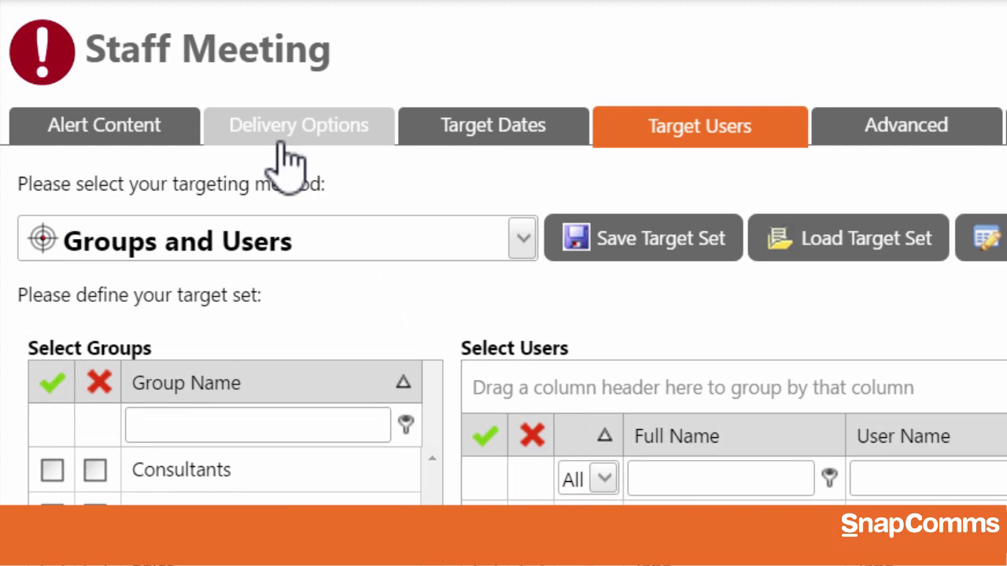
click(287, 134)
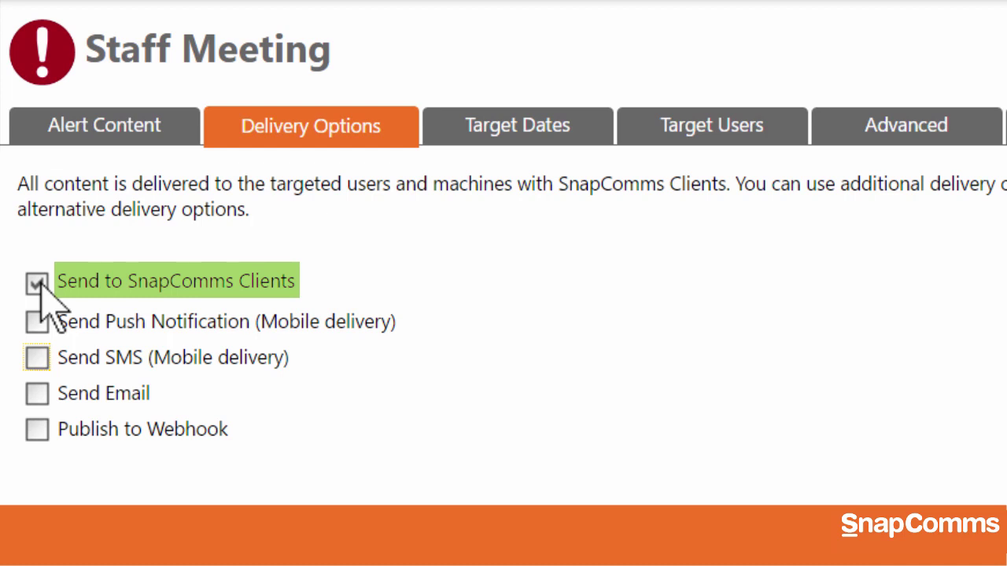
Step: Enable Send SMS (Mobile delivery) alongside SnapComms Clients for the Staff Meeting alert
click(37, 359)
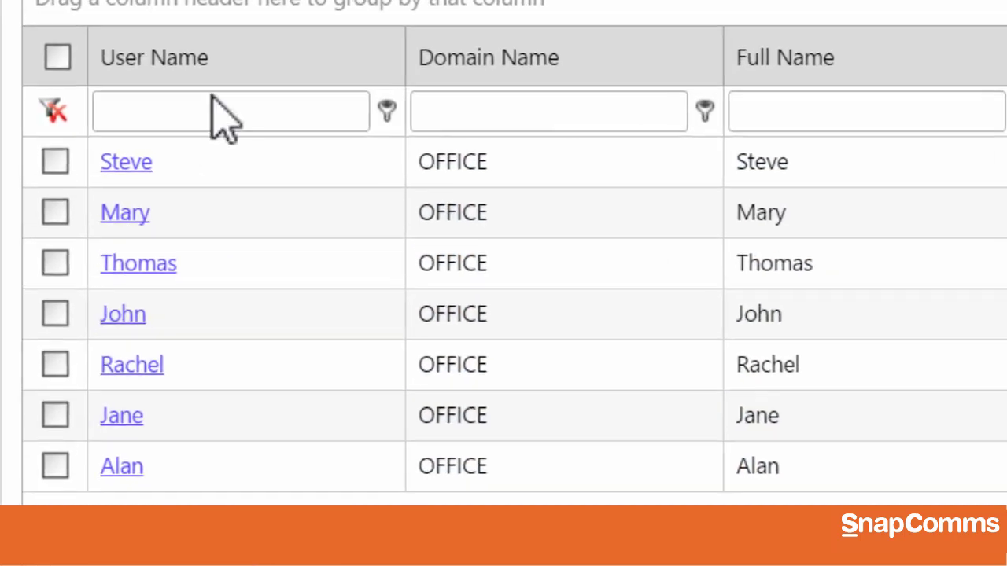
Step: Sort users by User Name and type a user's name into its filter box
click(209, 61)
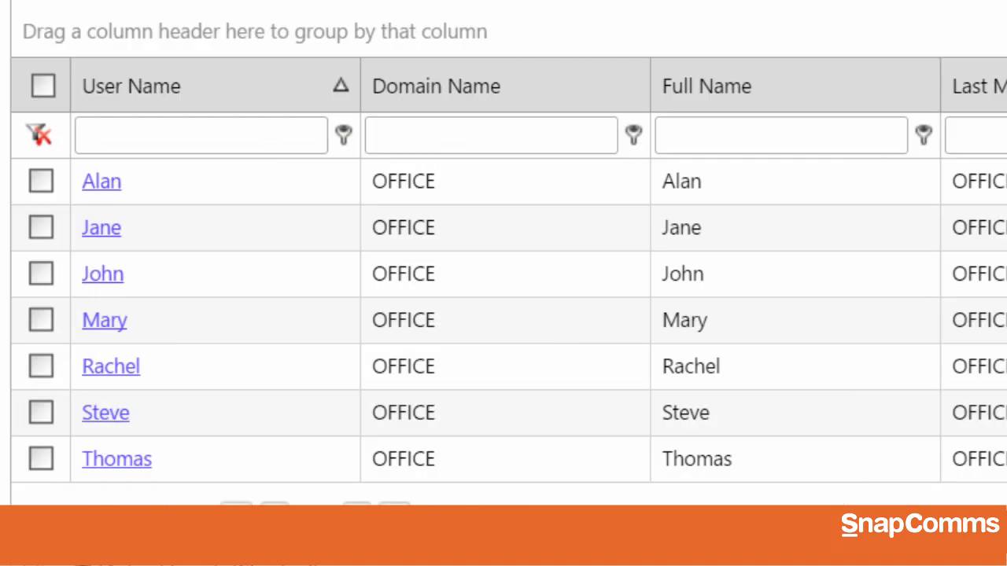
text(mary)
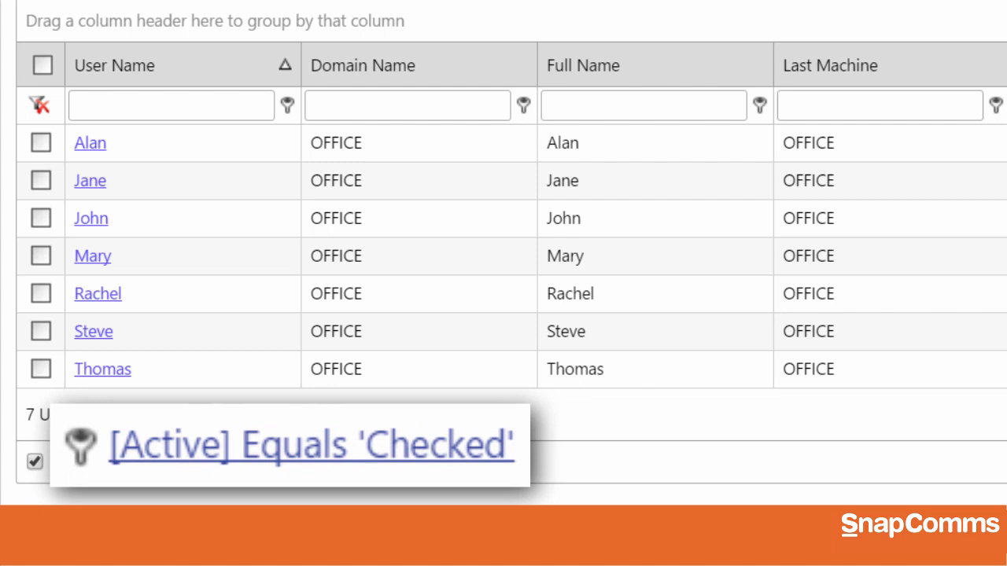
Step: Replace the Active filter with Active equals Unchecked to list inactive users
click(38, 104)
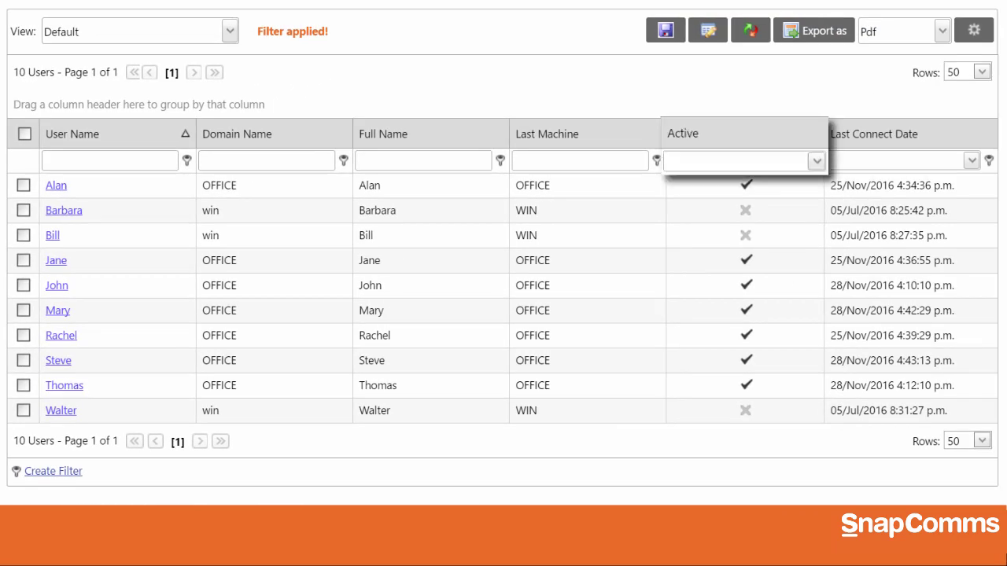
click(700, 162)
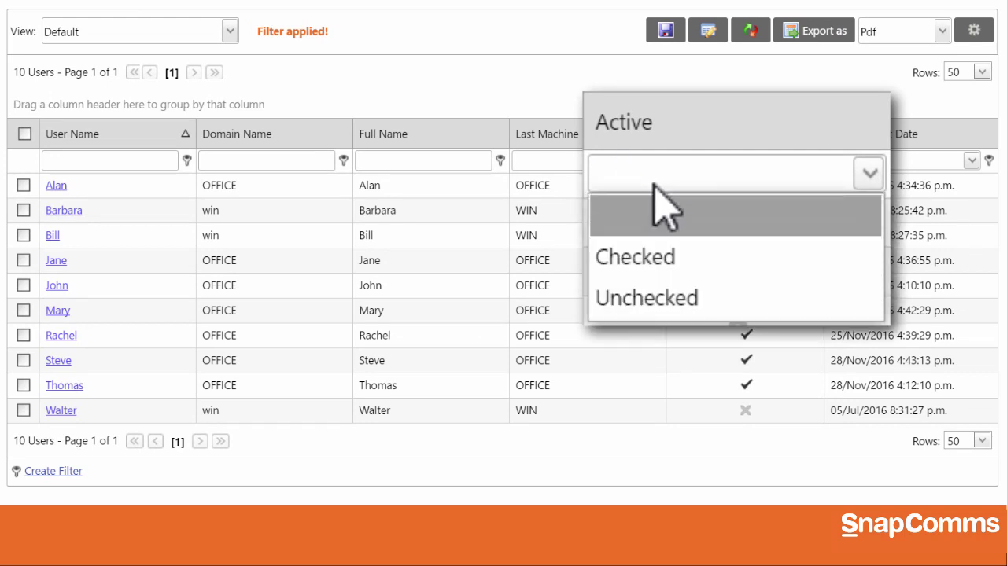
click(663, 298)
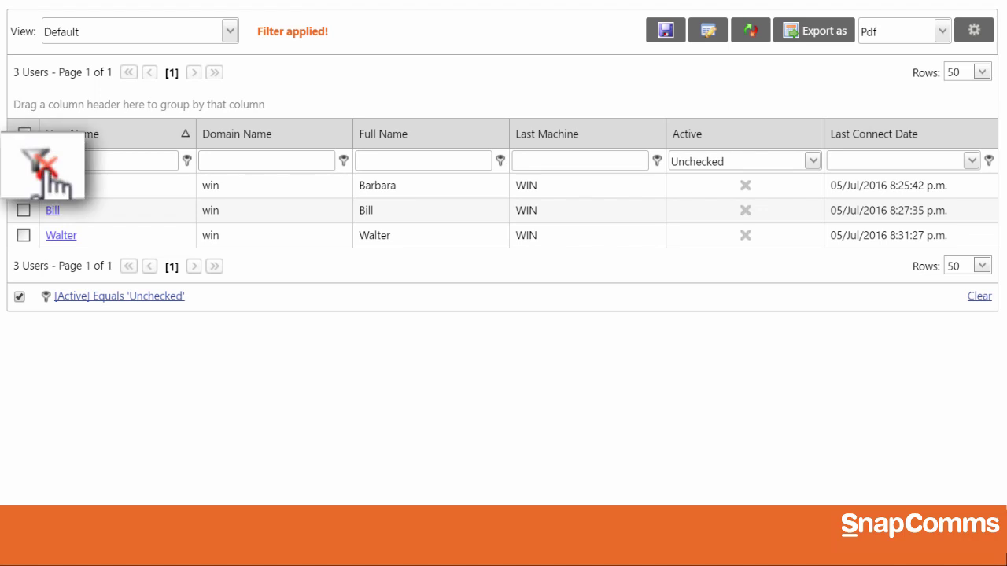
Step: Clear the filter and try filtering by Last Connect Date 28/11/2016
click(31, 161)
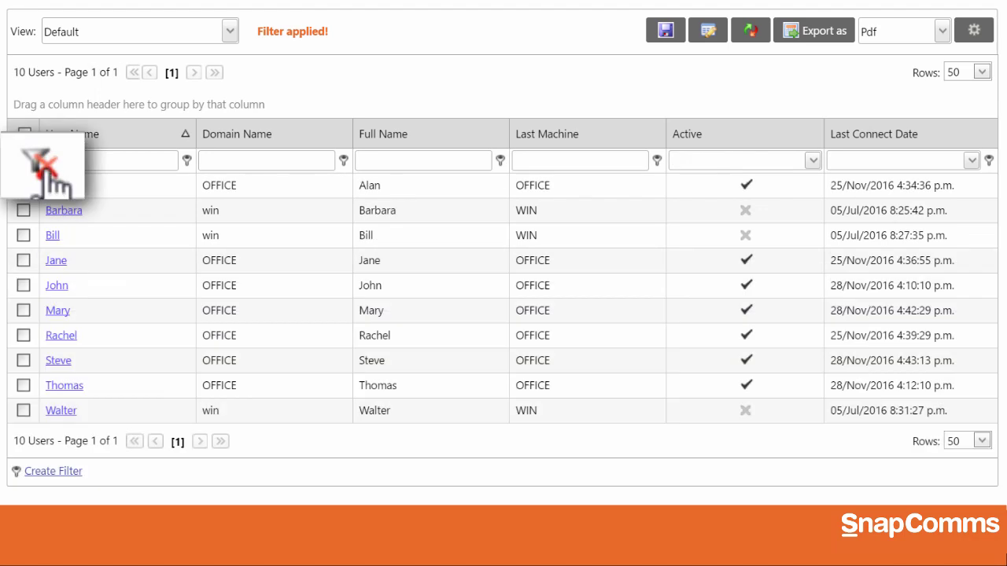
click(954, 181)
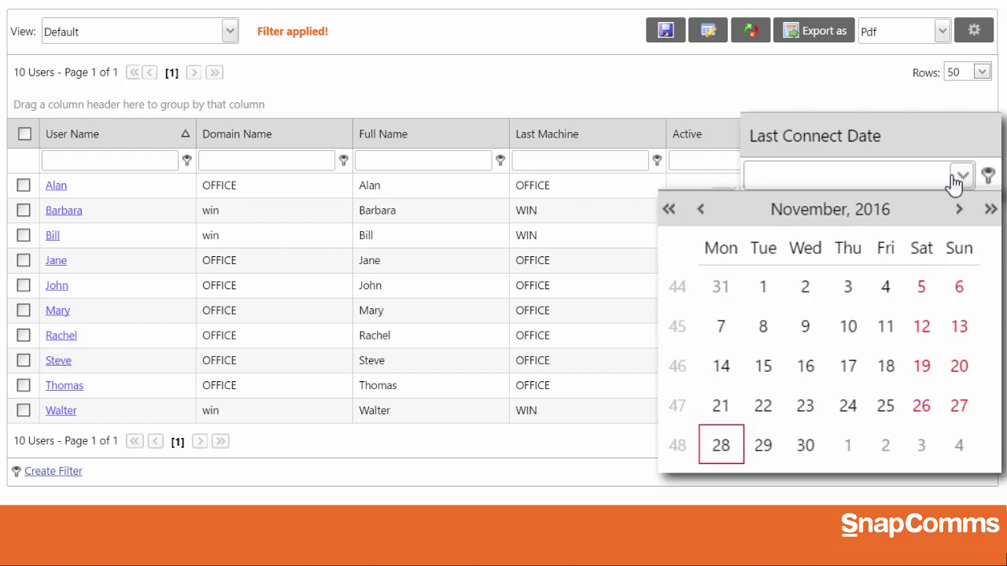
click(722, 446)
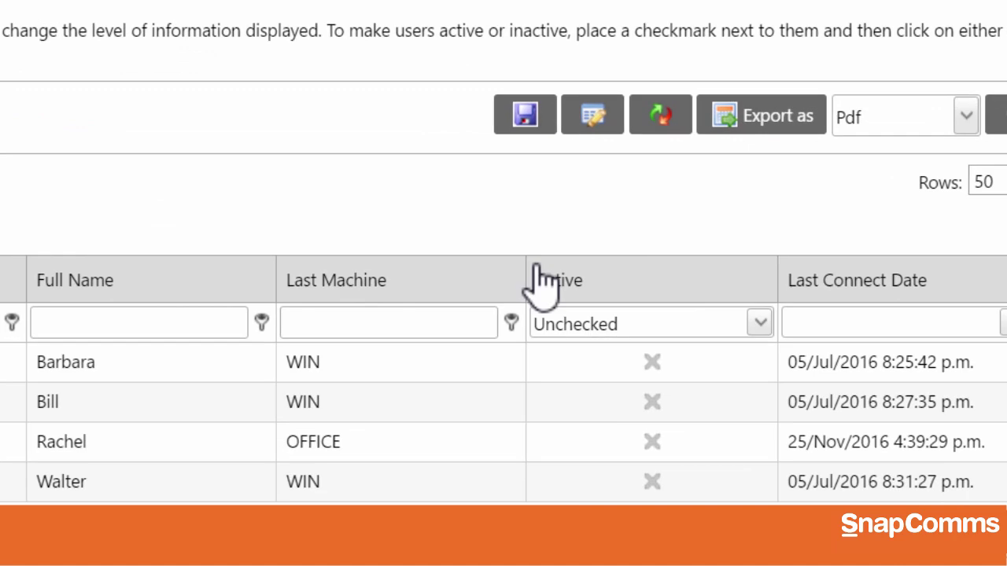
Step: Save the filtered list as the new view 'Inactive Users', then select it and manage views
click(371, 106)
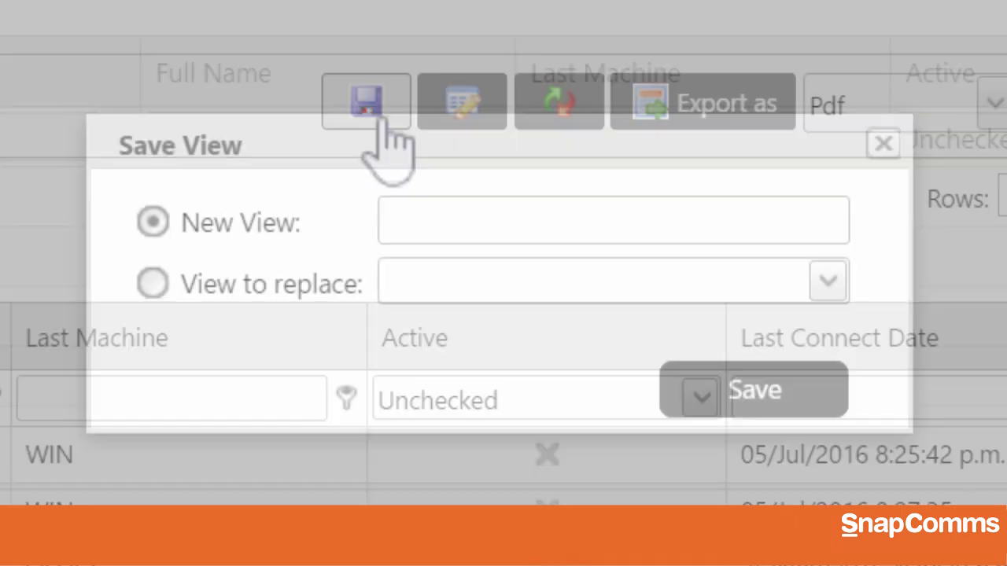
text(Inactive Users)
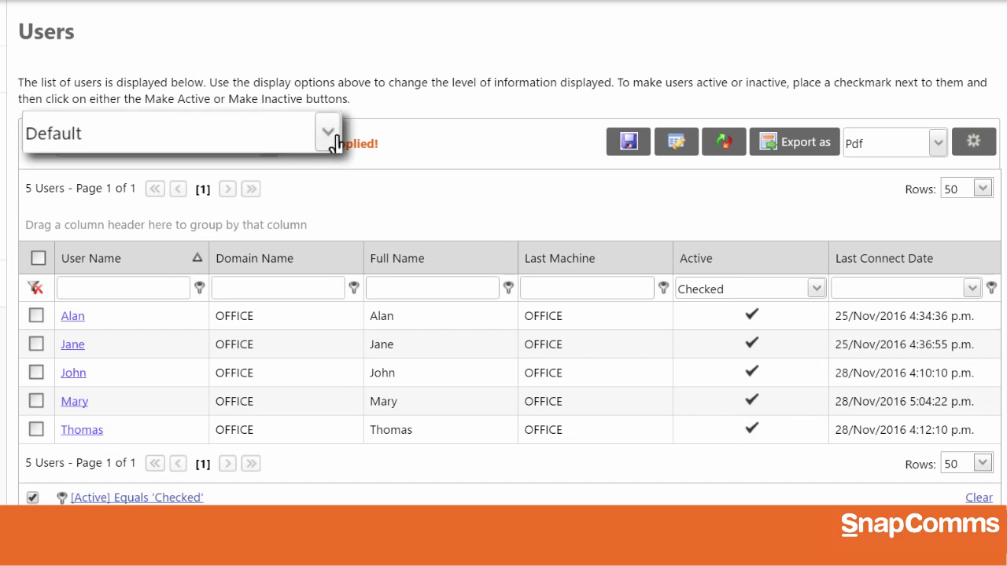
click(365, 134)
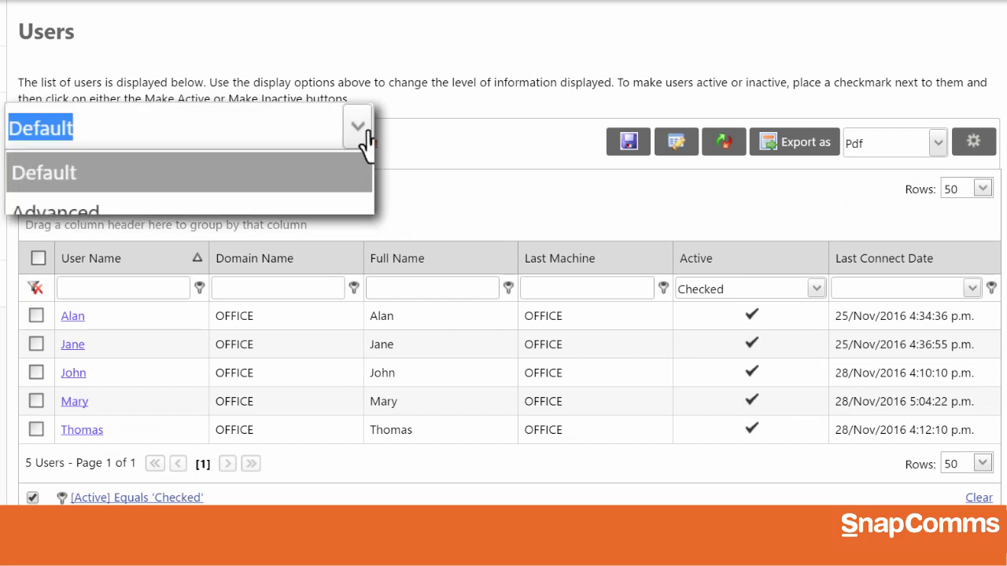
click(279, 333)
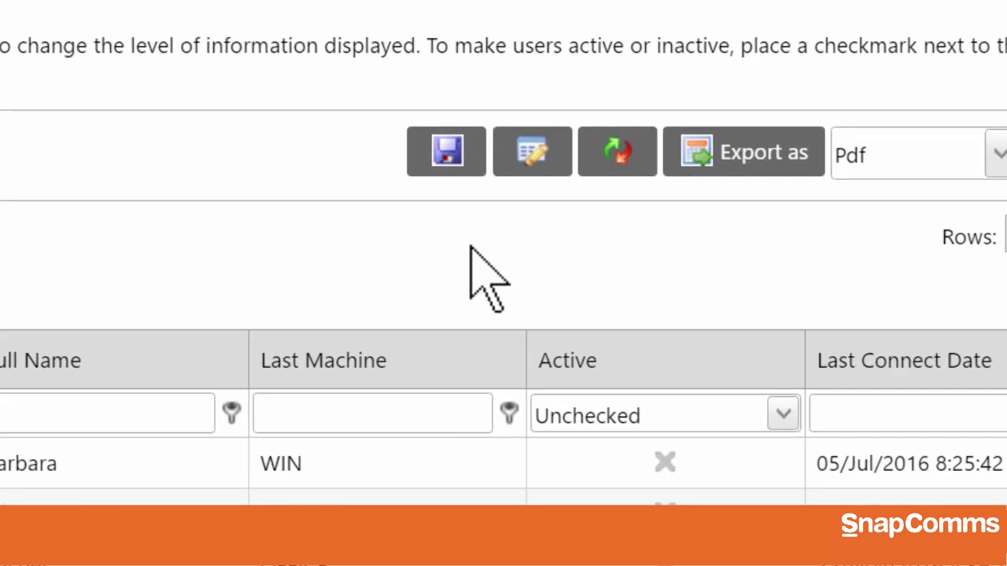
click(521, 153)
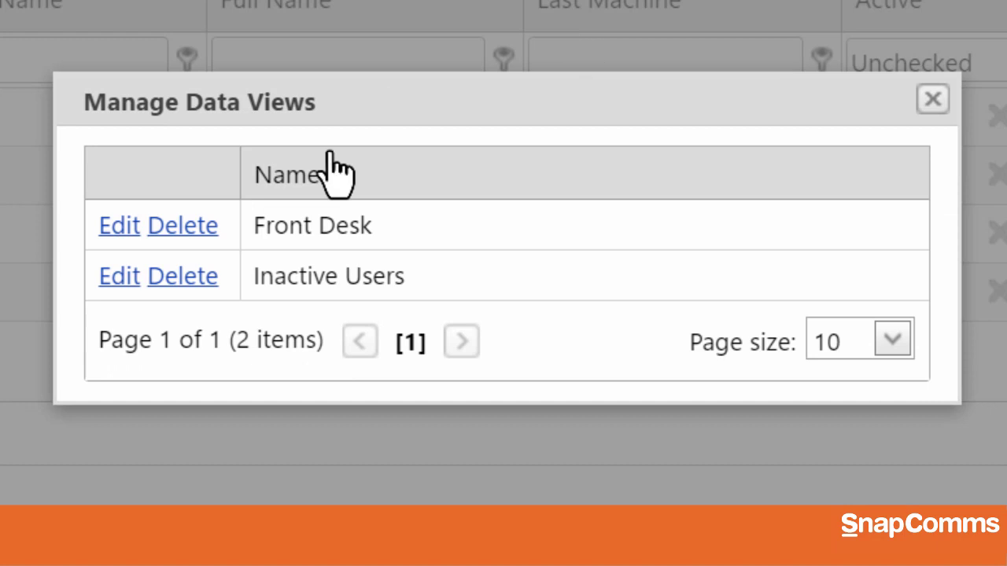
Step: Rename and delete the Front Desk view, set the export format to Csv, and refresh
click(107, 224)
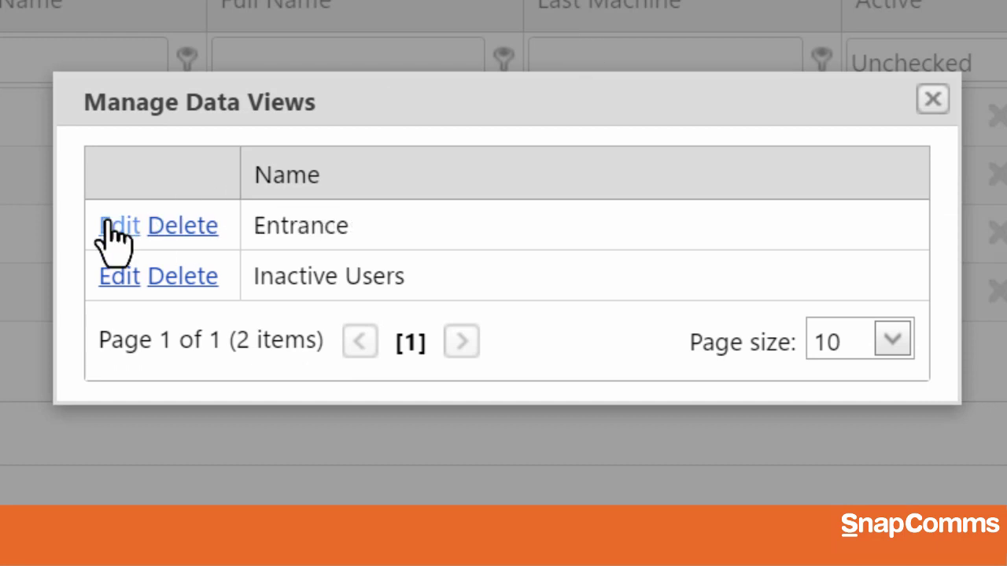
click(186, 228)
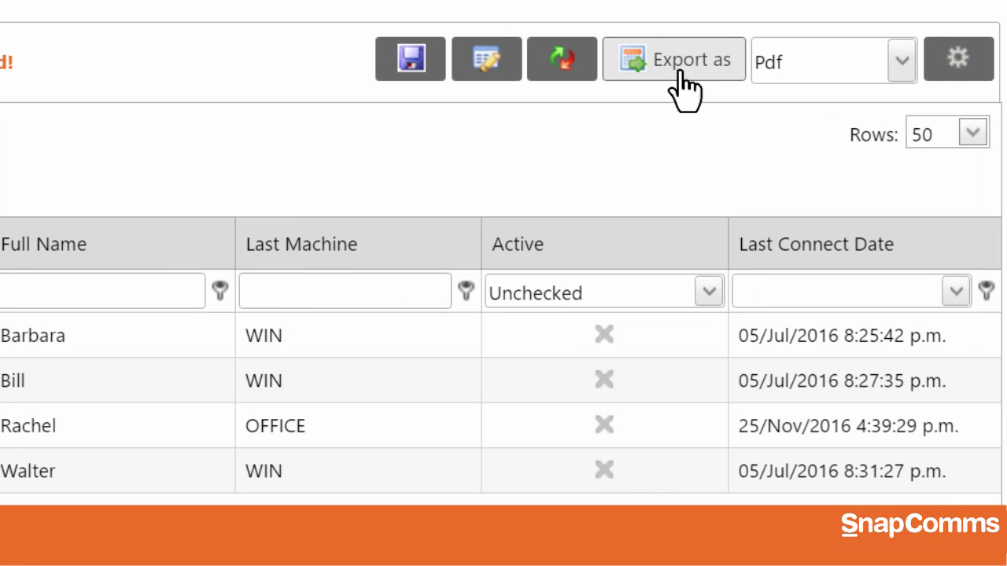
click(813, 67)
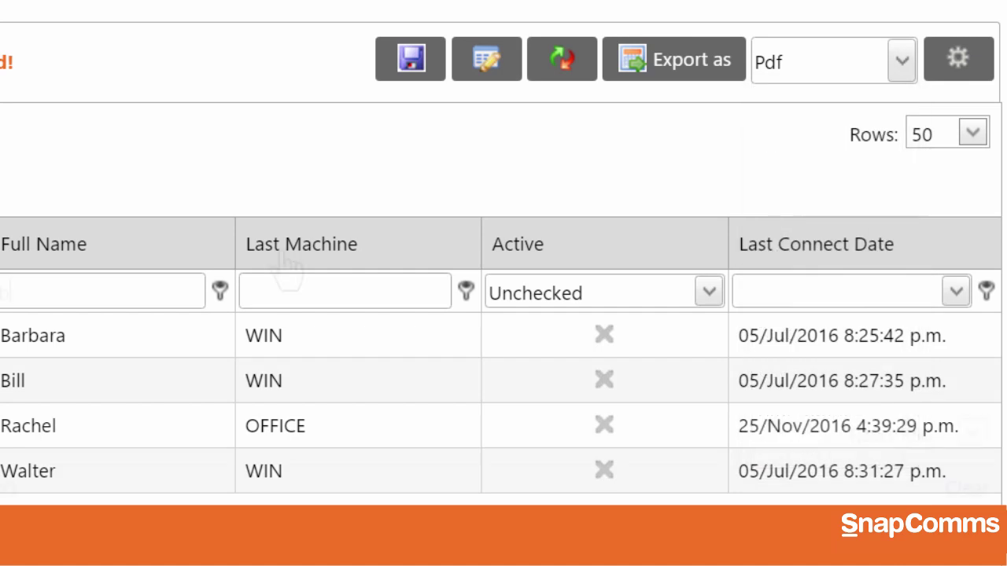
text(b)
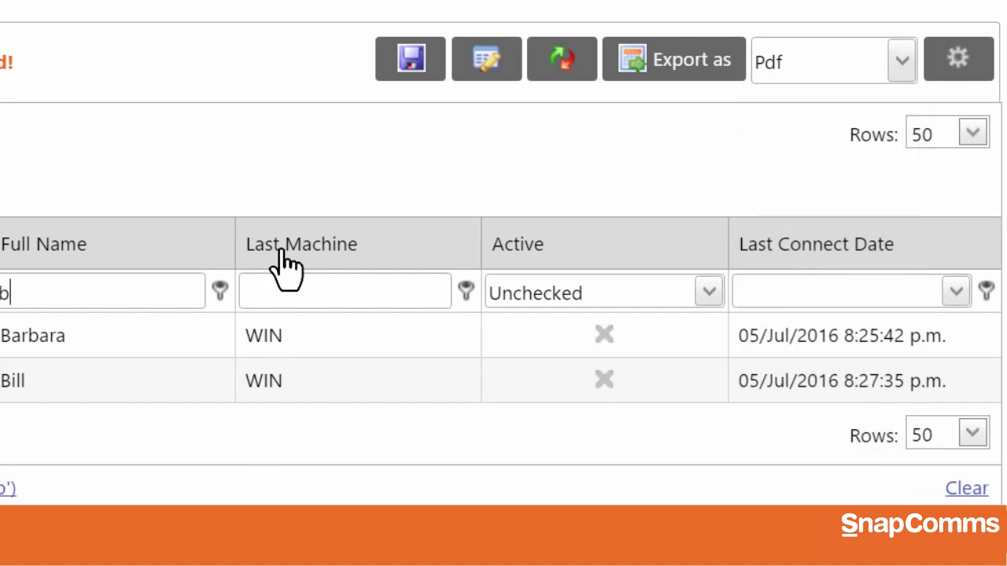
click(561, 63)
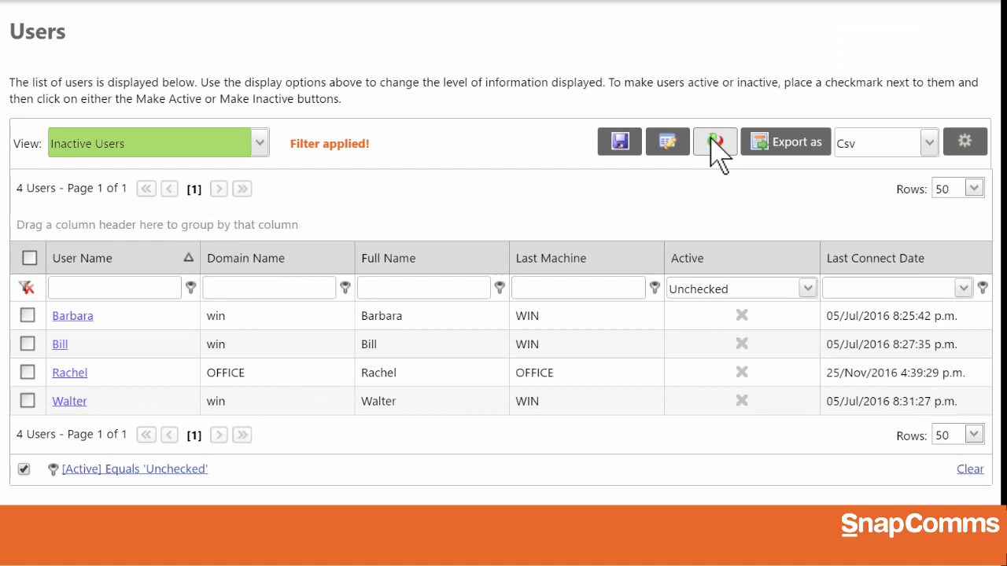